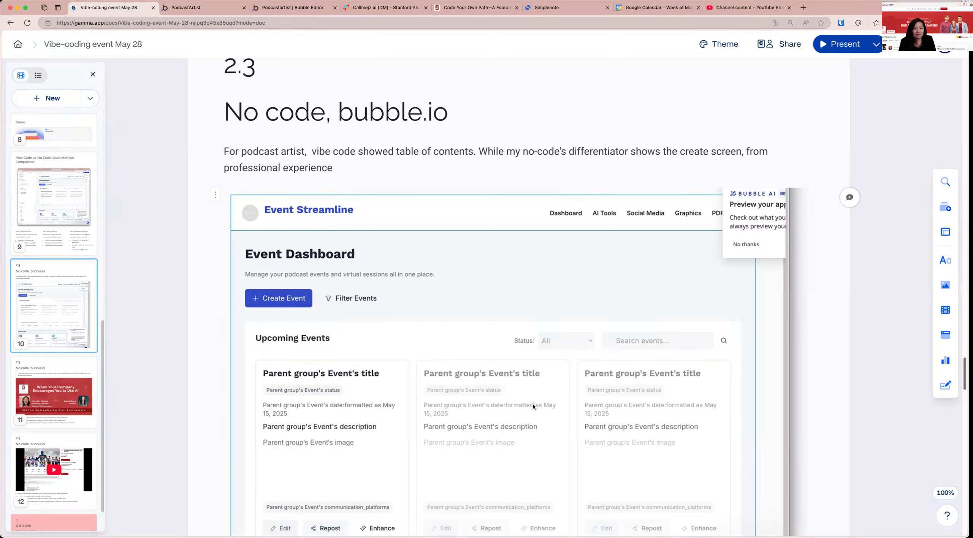
- Look through the "No code, bubble.io" slides, from the Event Dashboard screenshot to the event banner example
scroll(532, 403, "down", 3)
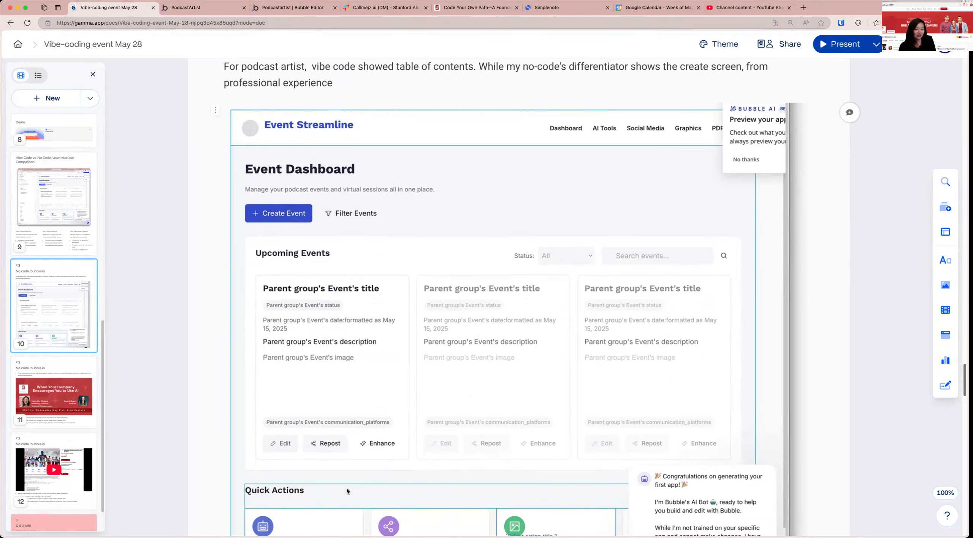
scroll(347, 488, "down", 4)
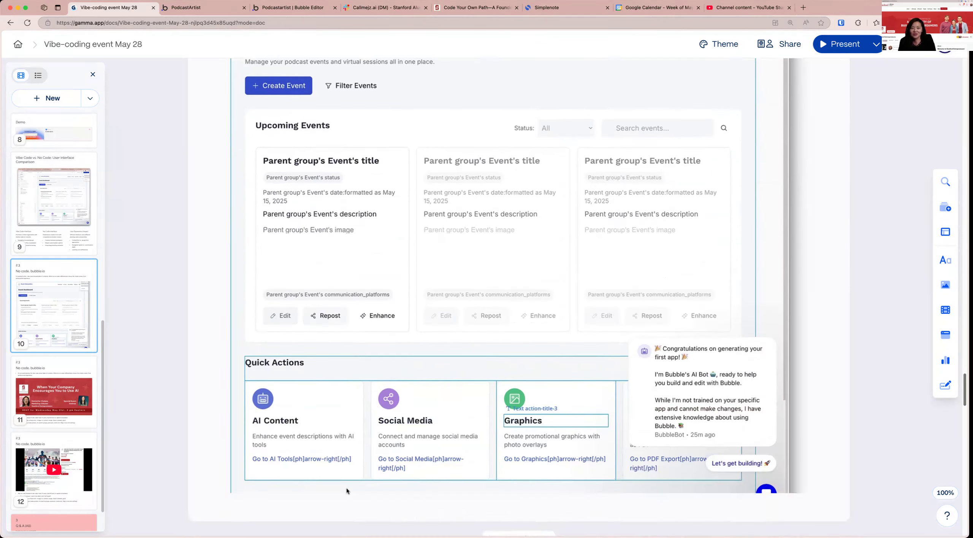
scroll(347, 488, "up", 5)
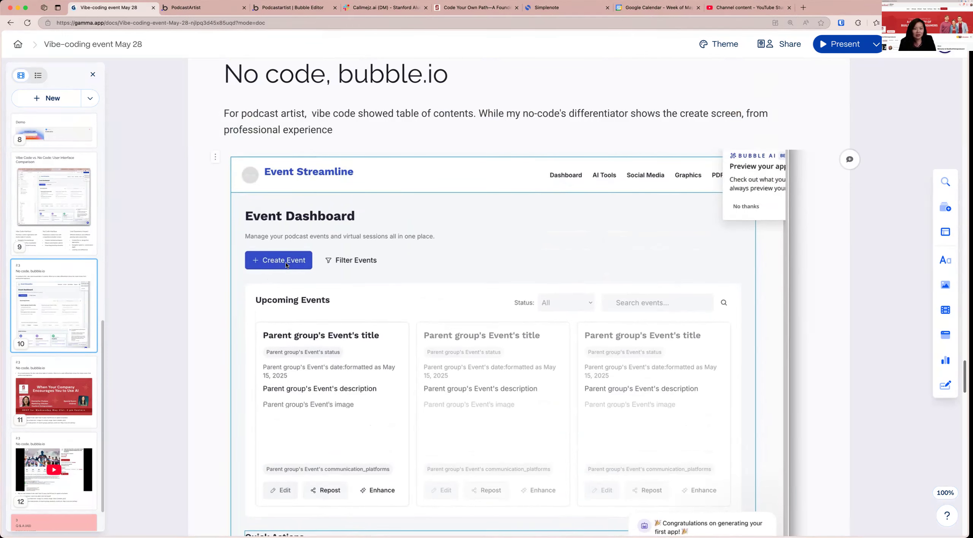
scroll(470, 307, "down", 15)
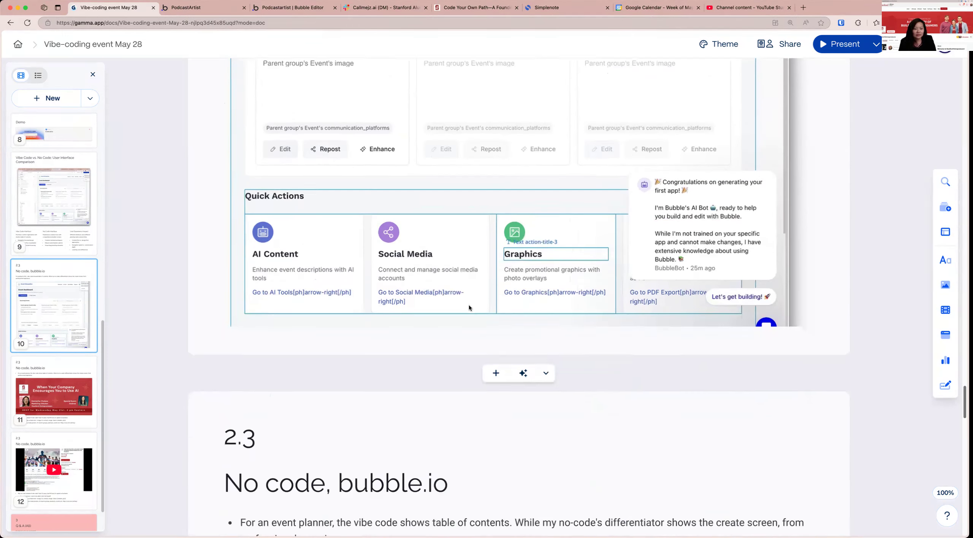
scroll(470, 307, "down", 3)
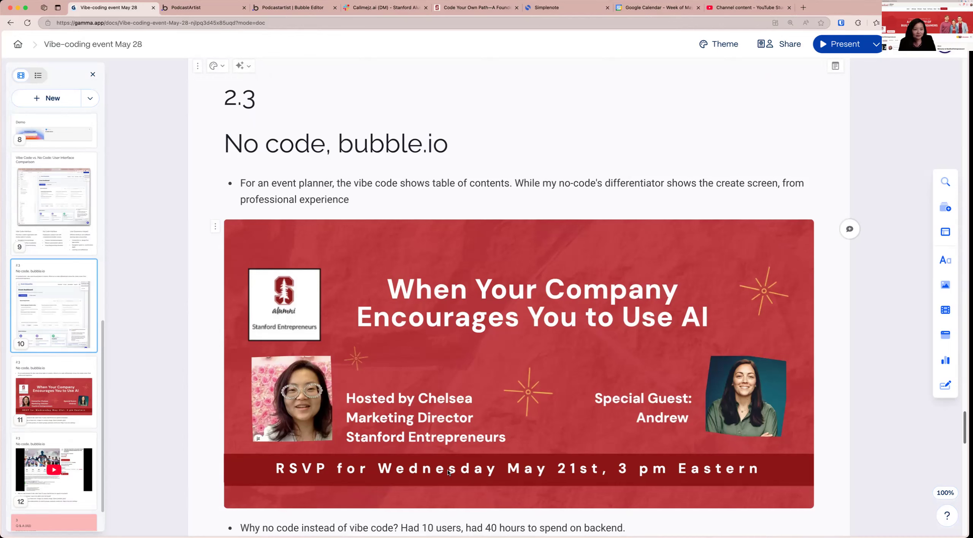
- Switch to the PodcastArtist site and open its free trial poster form
left_click(196, 8)
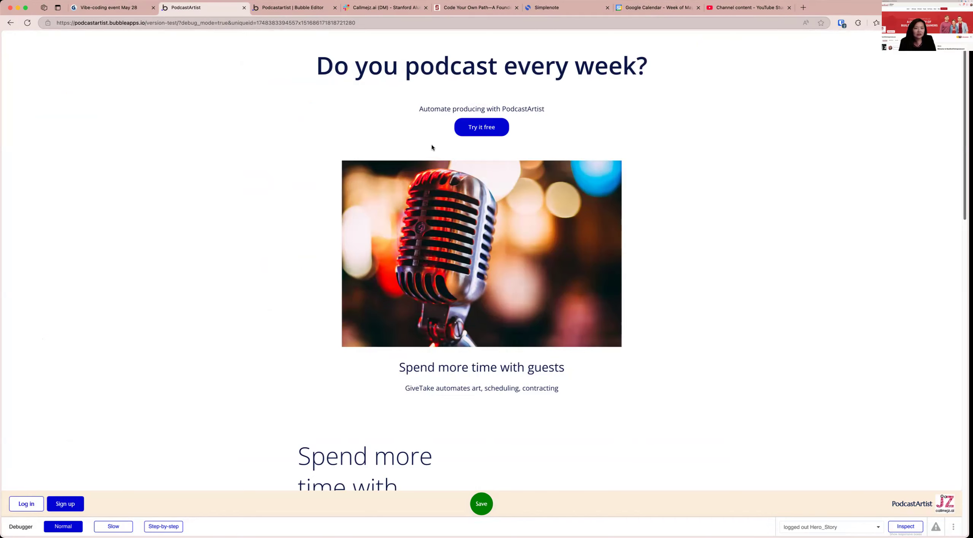
left_click(491, 130)
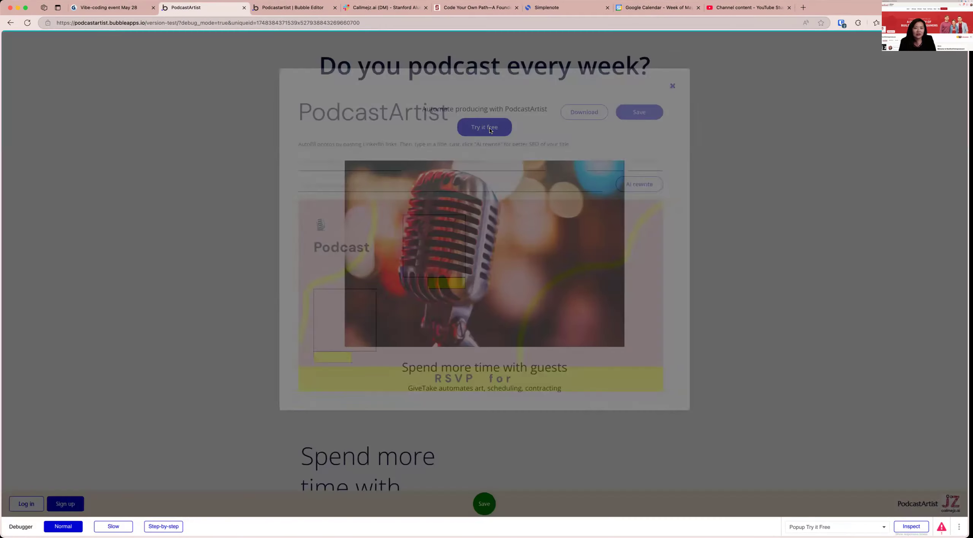
- Copy the LinkedIn link from the Supabase entry on the Demos slide into the guest's LinkedIn field of the PodcastArtist form
left_click(149, 8)
scroll(53, 316, "up", 5)
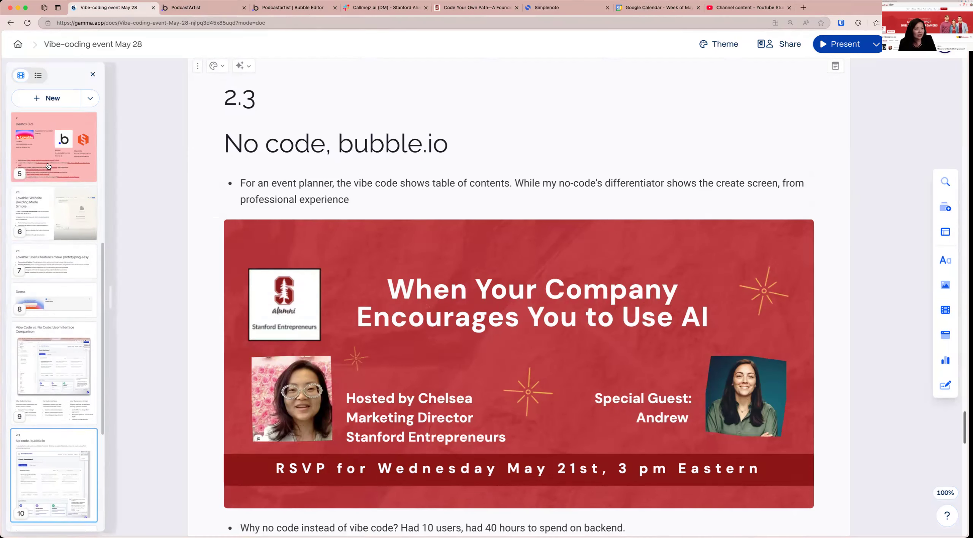
left_click(47, 167)
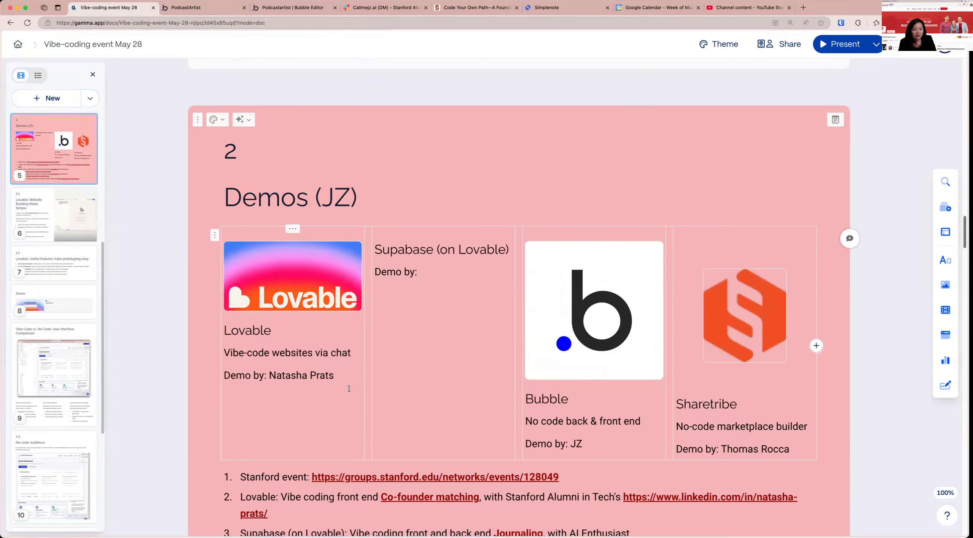
scroll(609, 427, "down", 3)
left_click(425, 421)
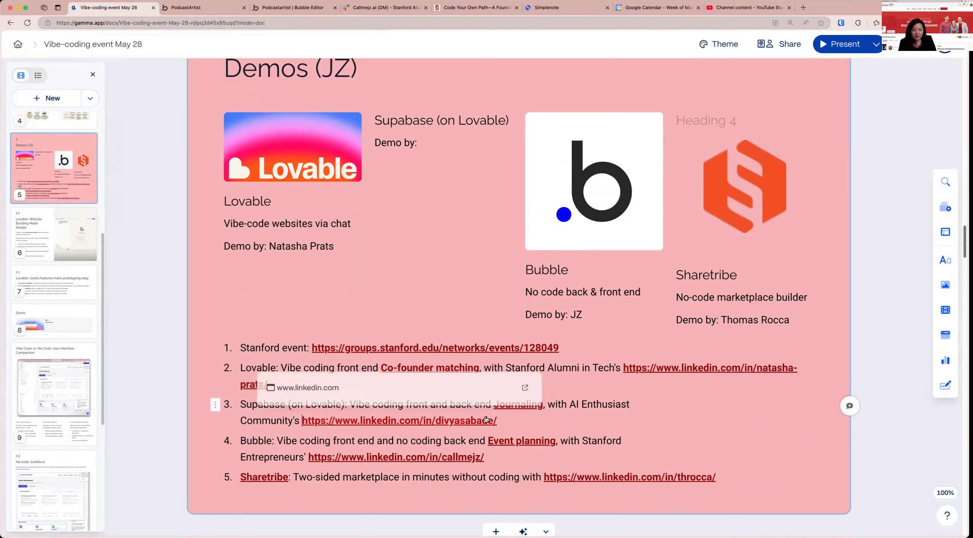
left_click_drag(494, 421, 298, 421)
key("super+c")
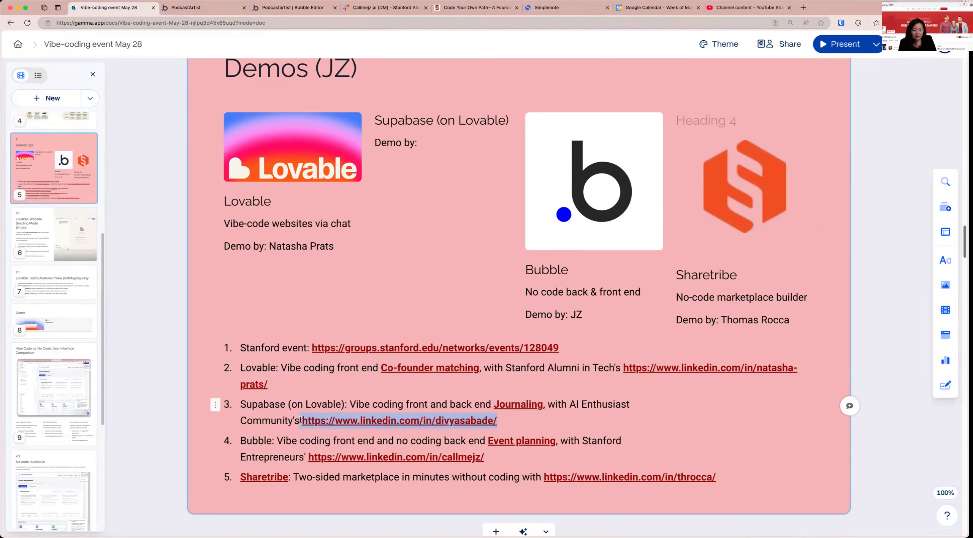
left_click(216, 8)
left_click(350, 162)
key("super+v")
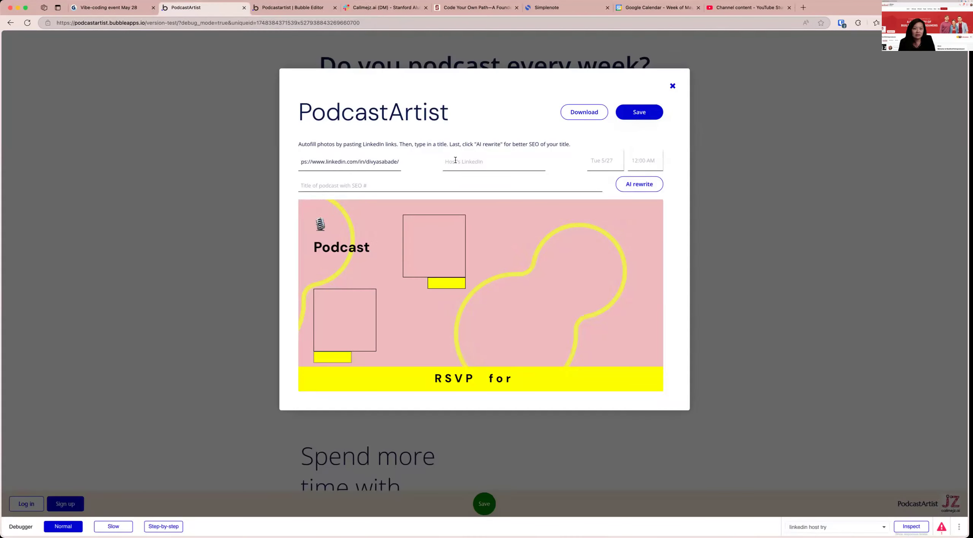
- Fill in the host's LinkedIn link and schedule the podcast for Wed 5/28 at 5:30 PM
left_click(455, 160)
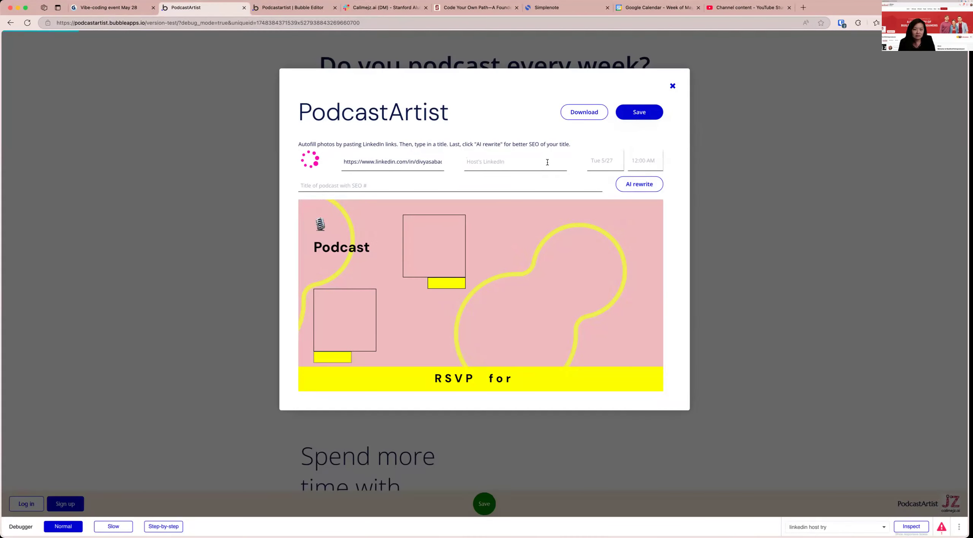
type("https://www.linkedin.com/in/callmejz/")
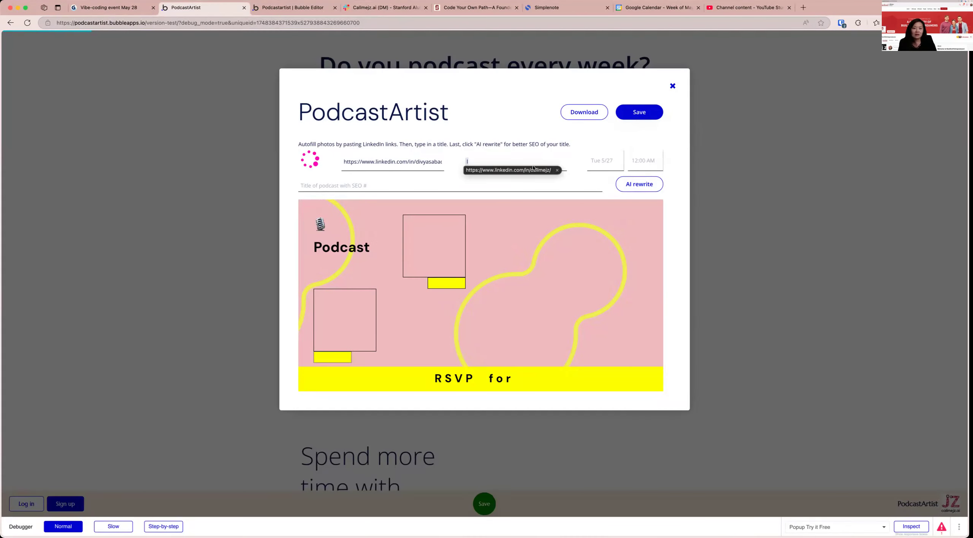
left_click(602, 162)
left_click(647, 250)
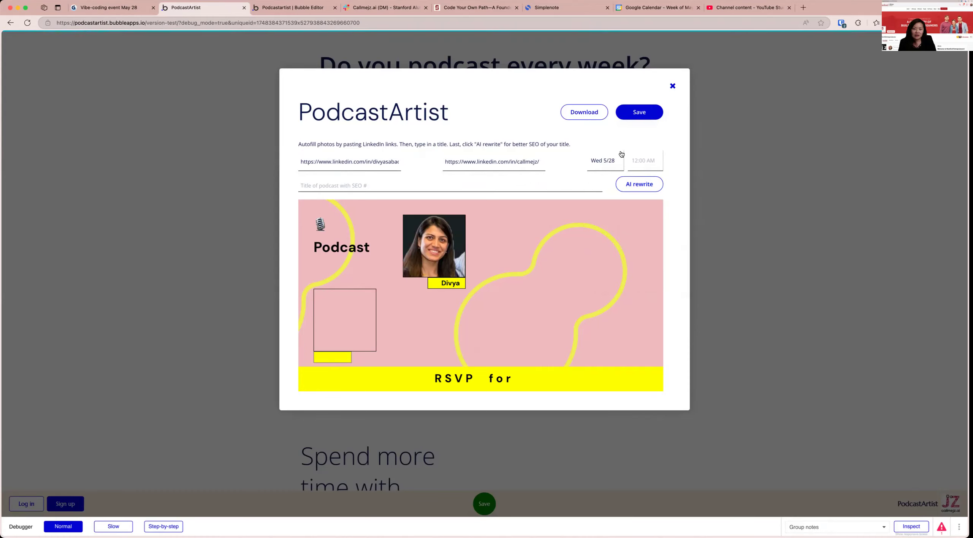
left_click(643, 162)
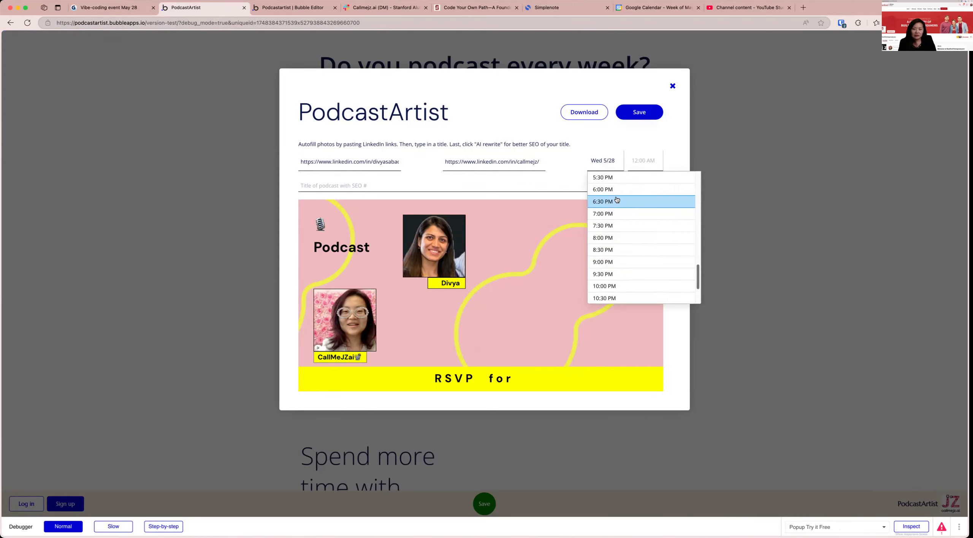
left_click(607, 178)
- Enter "Vibe coding for the win" as the podcast title
left_click(349, 184)
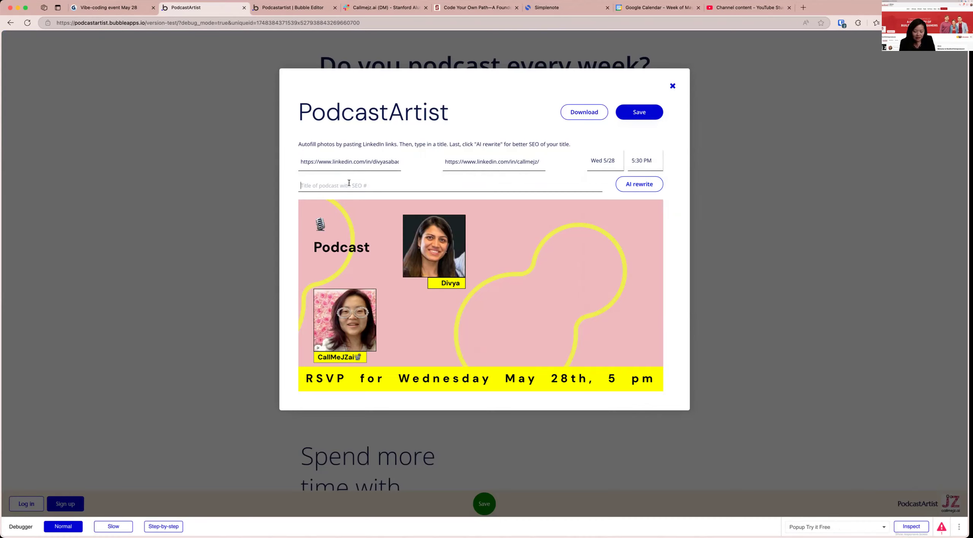
type("Vibe doin")
key("BackSpace")
key("BackSpace")
key("BackSpace")
key("BackSpace")
type("co")
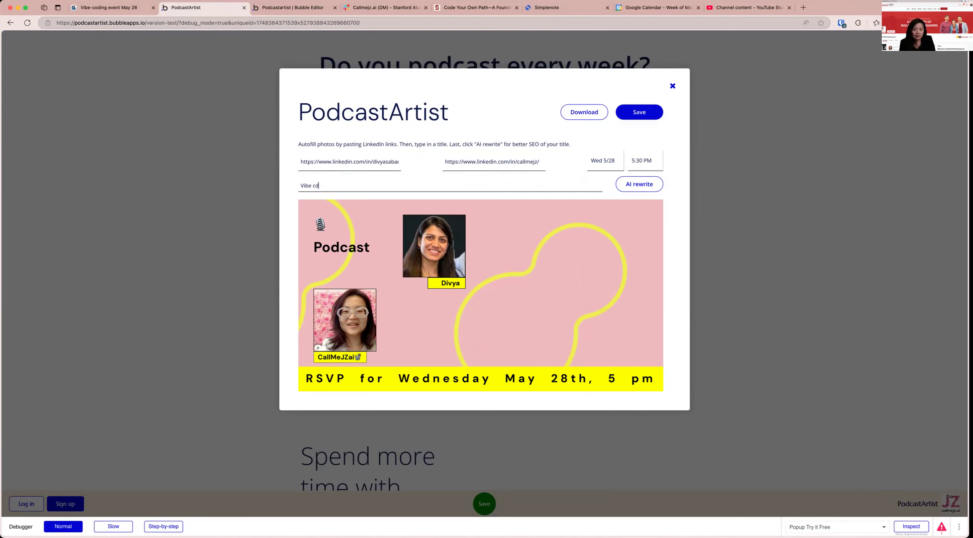
type("ding for the win")
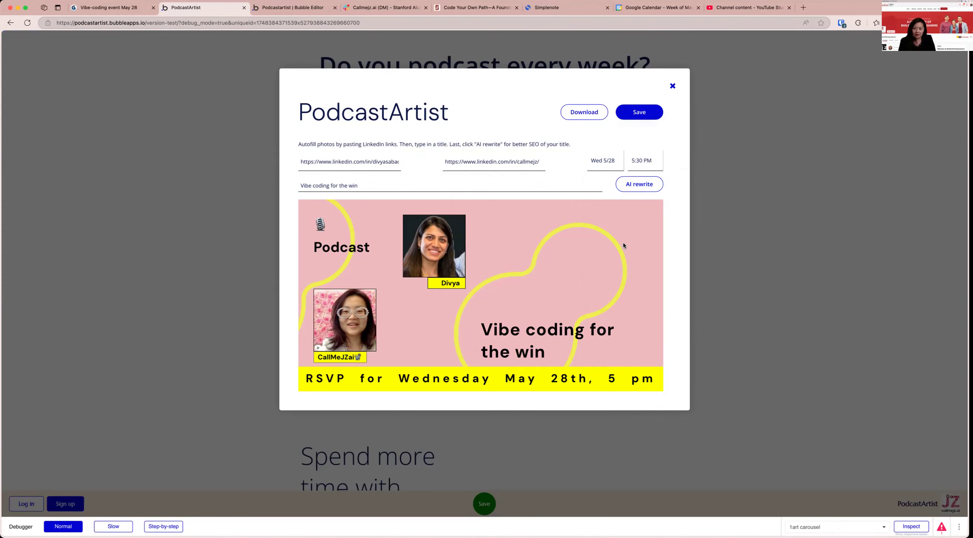
- Generate AI rewrites of the title and replace it with the suggestion "Vibe Coding: Code with Confidence"
left_click(635, 189)
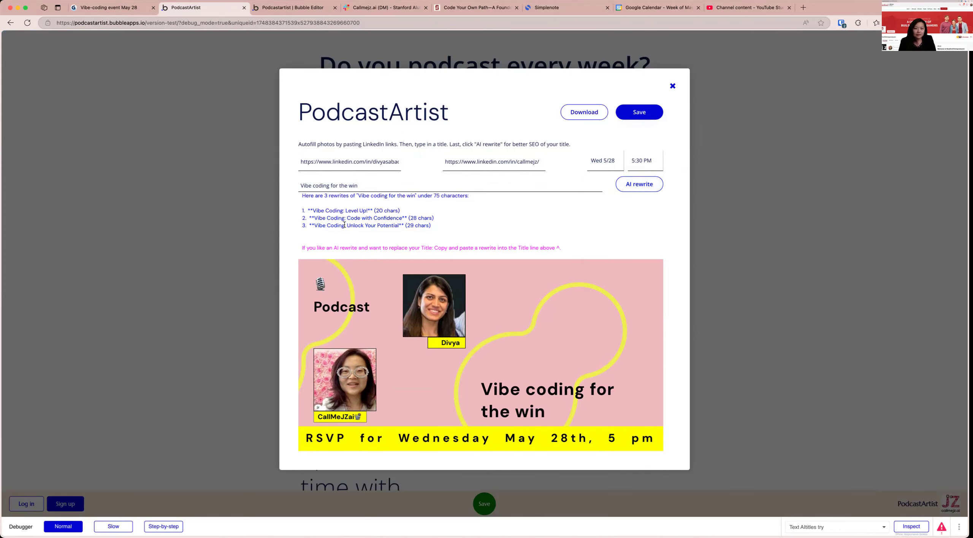
left_click_drag(314, 217, 401, 218)
key("super+c")
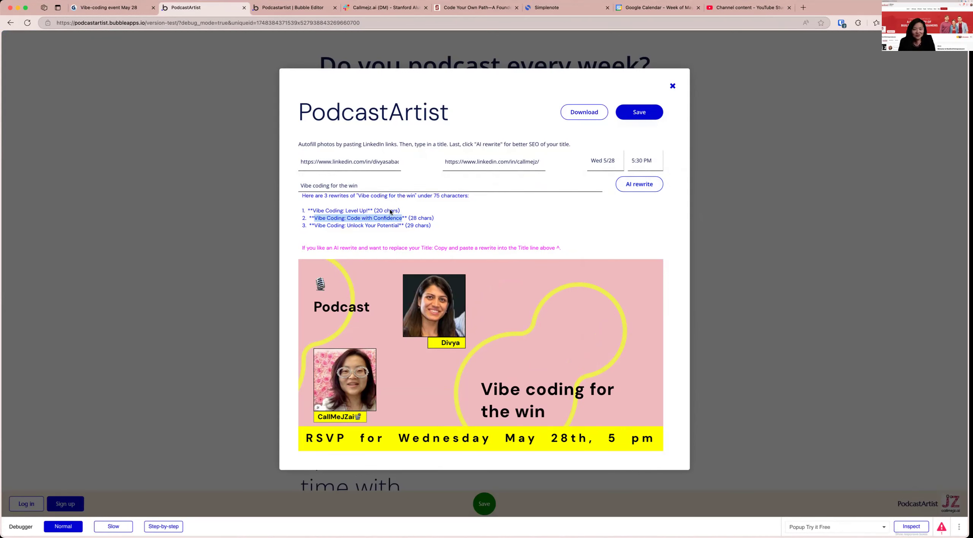
left_click_drag(358, 185, 294, 185)
key("super+v")
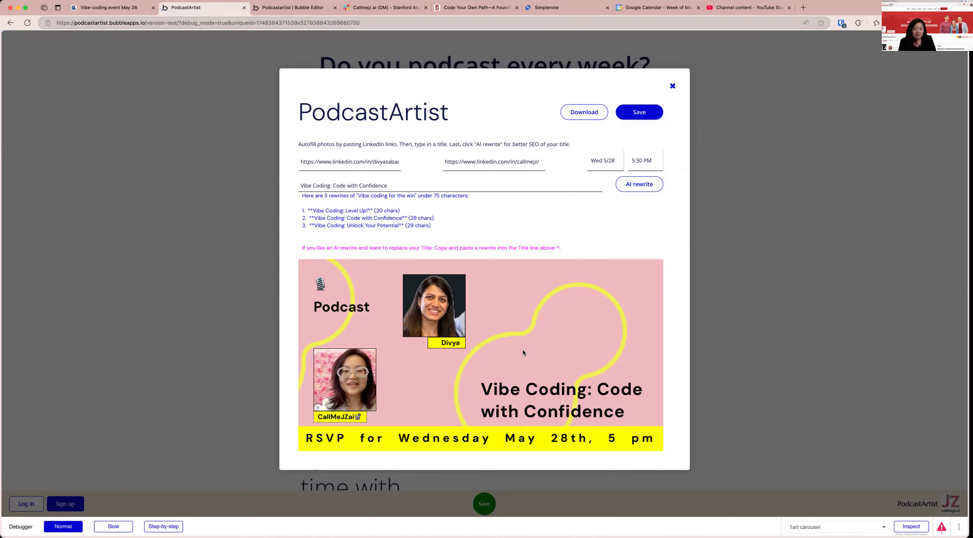
- Request the poster download and log in to the existing PodcastArtist account with the account password
left_click(577, 115)
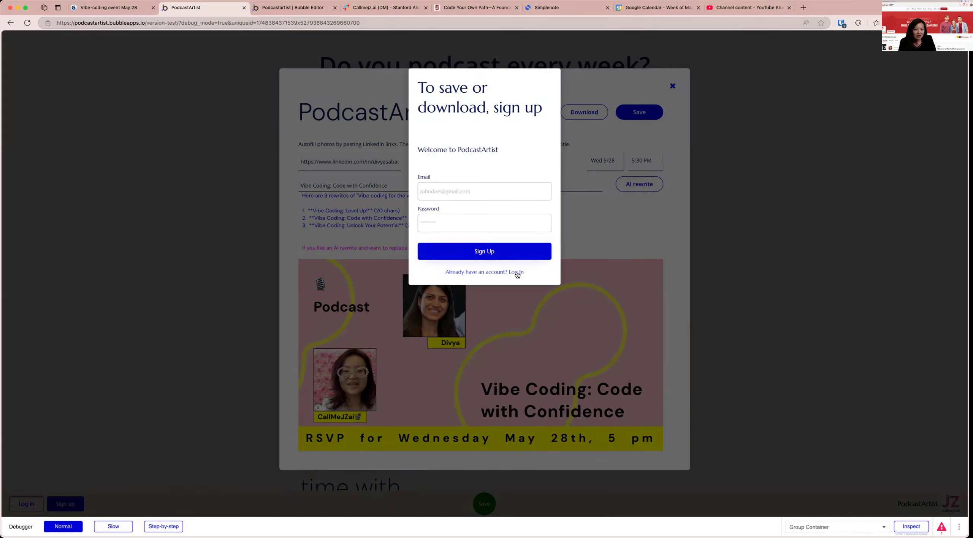
left_click(516, 273)
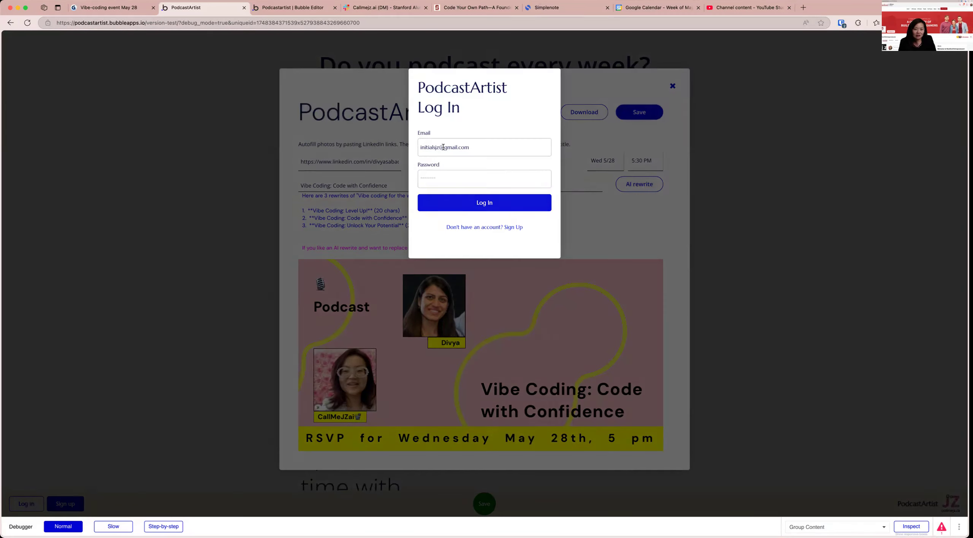
left_click(442, 179)
type("••••••••")
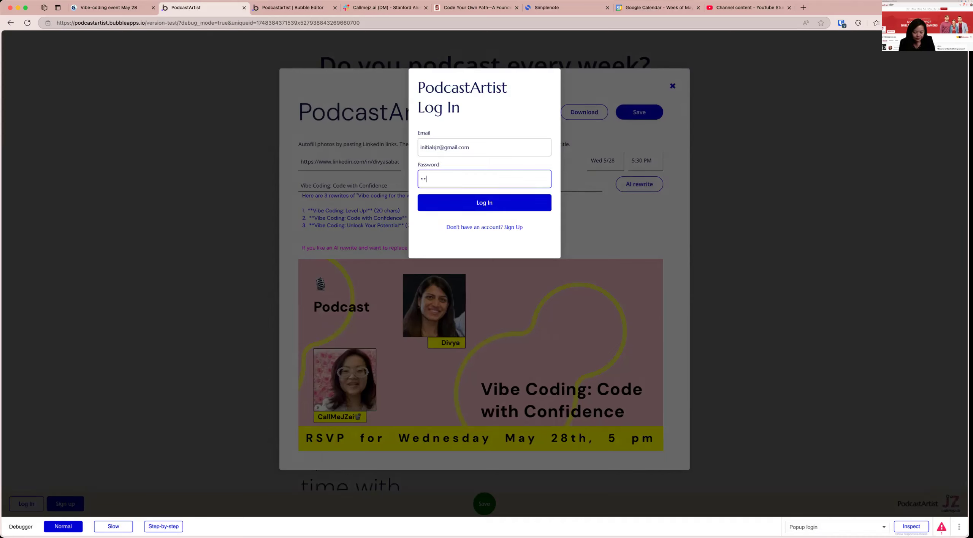
left_click(481, 208)
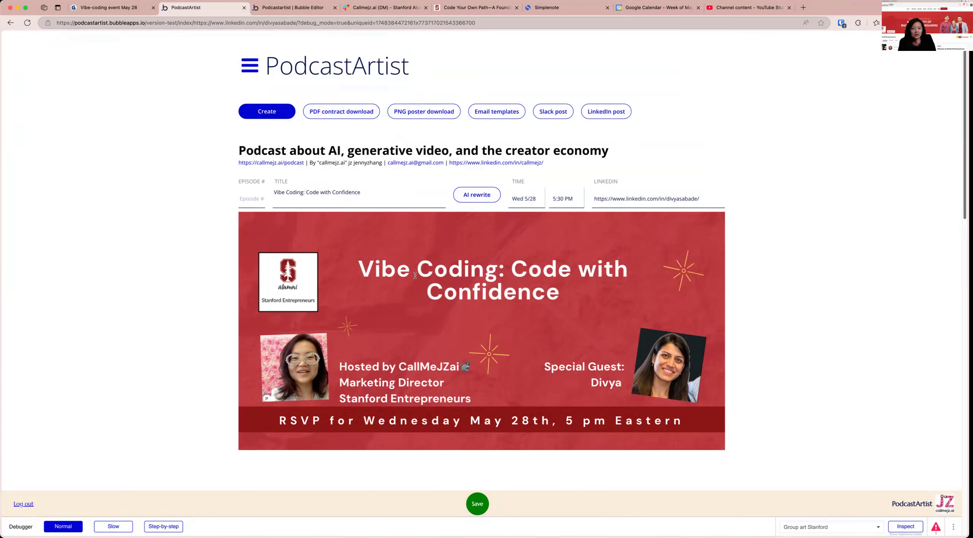
- Examine the action items, content, streaming and intellectual property contract sections below the poster
scroll(415, 275, "down", 10)
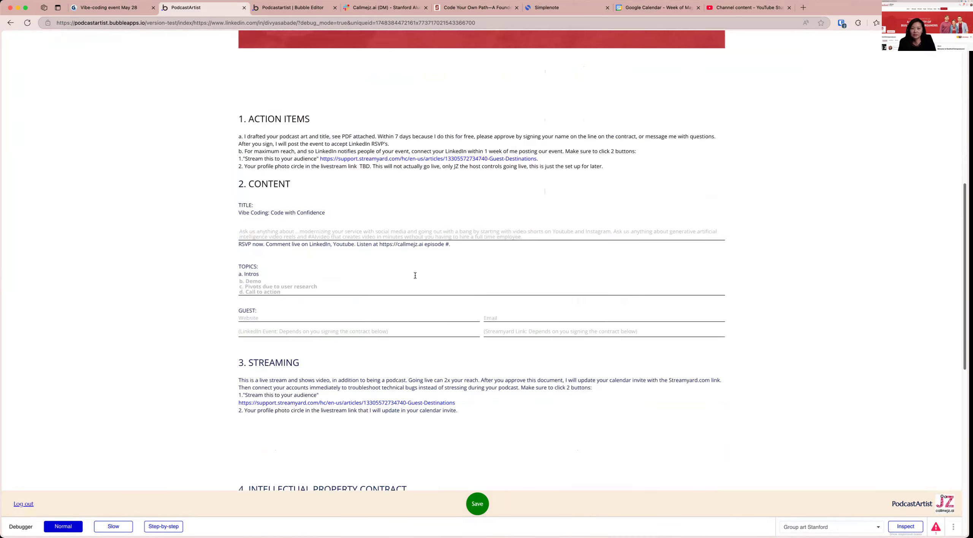
scroll(416, 275, "down", 4)
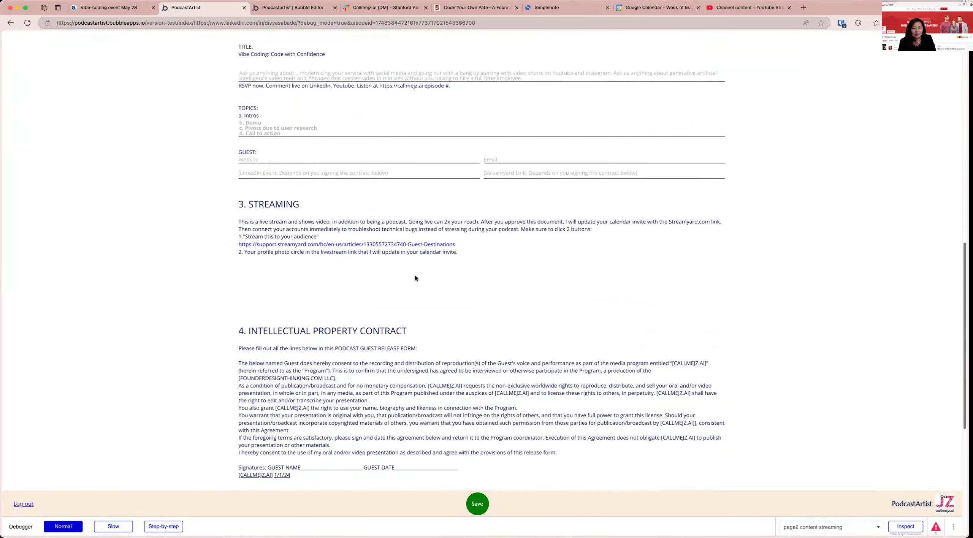
scroll(416, 289, "down", 1)
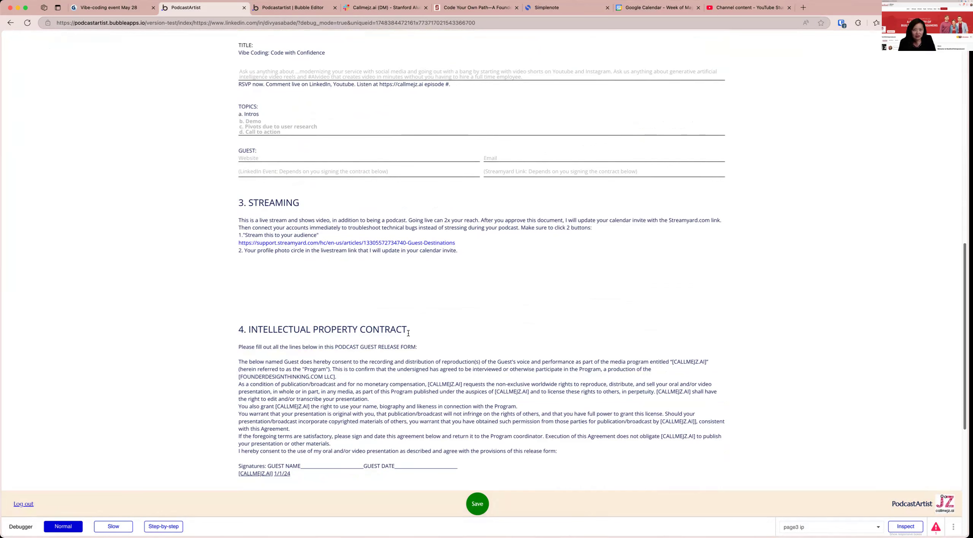
- Download the podcast contract as a PDF, open the file and look through its pages
scroll(408, 333, "up", 15)
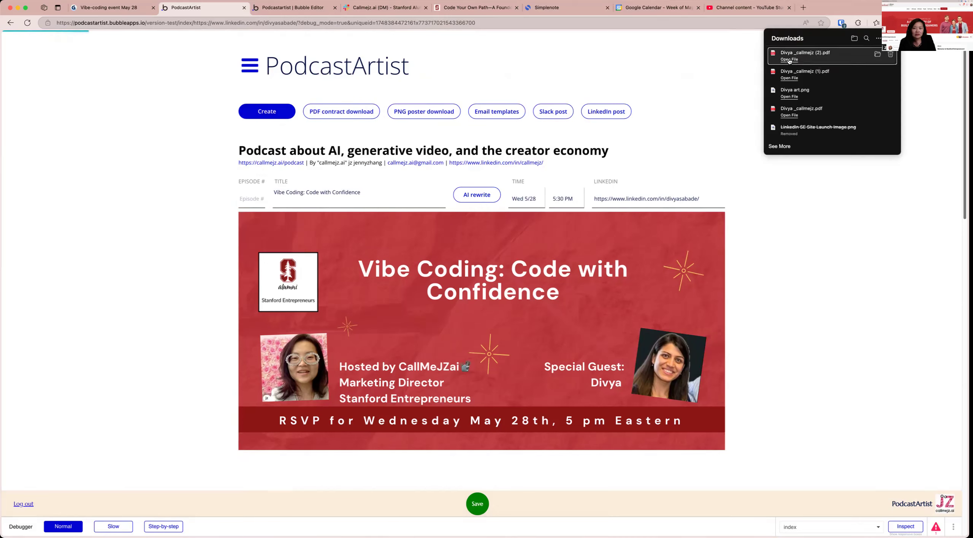
left_click(790, 59)
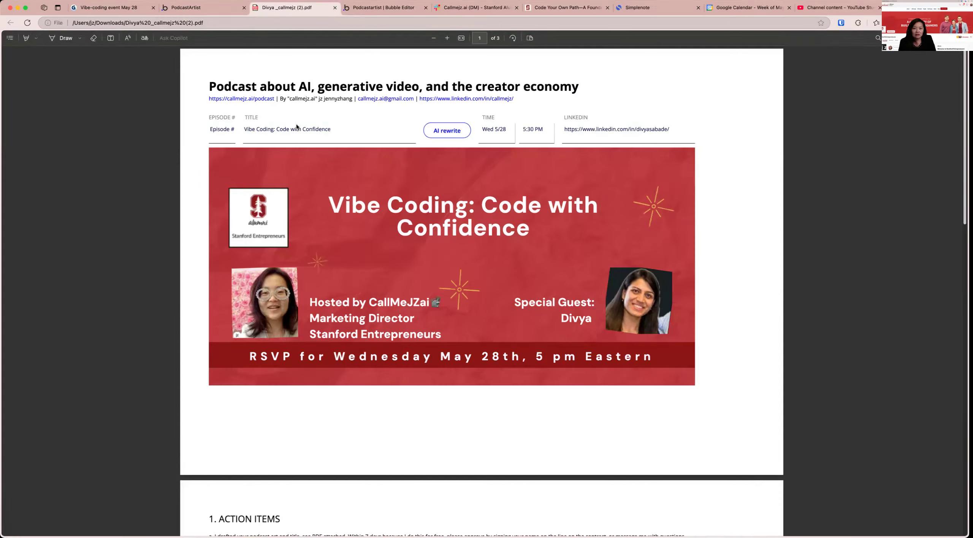
scroll(405, 270, "down", 10)
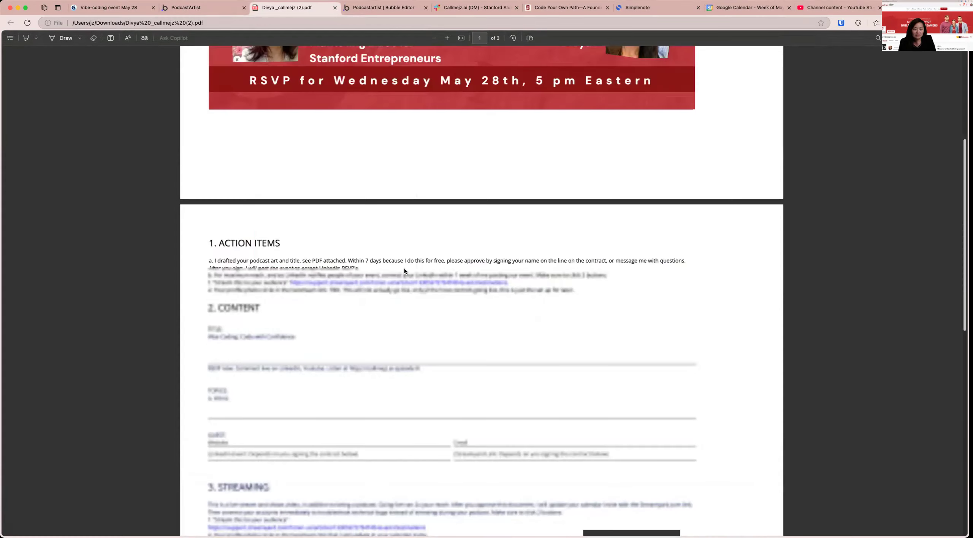
scroll(405, 271, "down", 5)
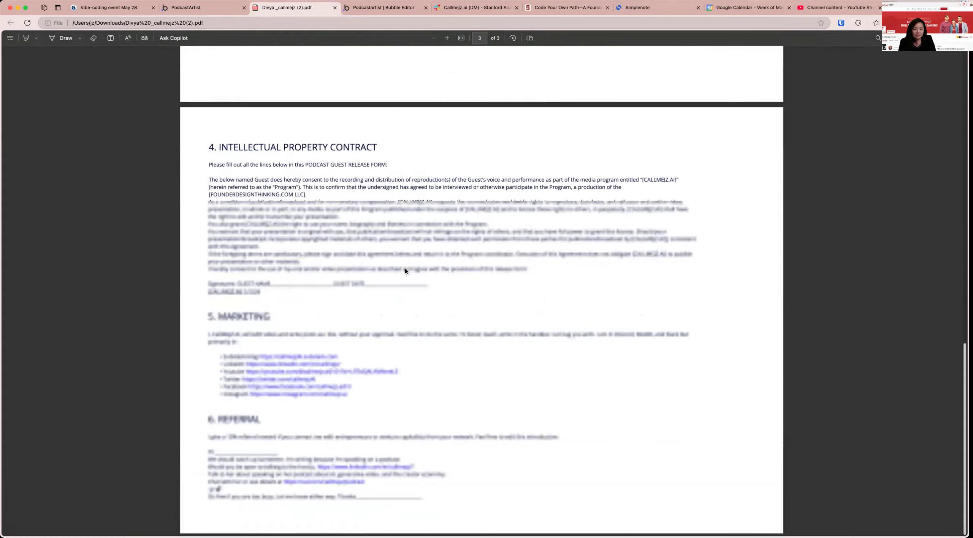
- Return to the PodcastArtist page and download the poster as a PNG
left_click(199, 7)
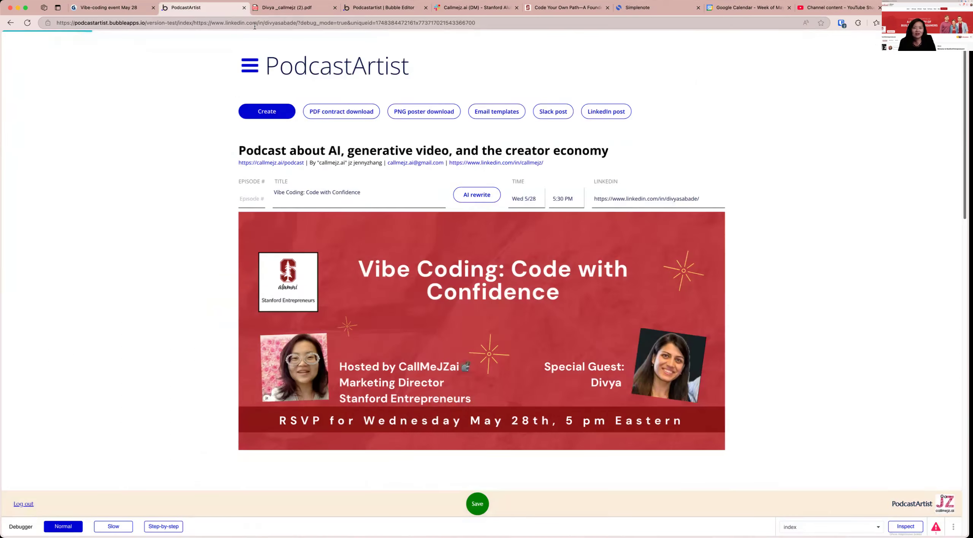
left_click(432, 115)
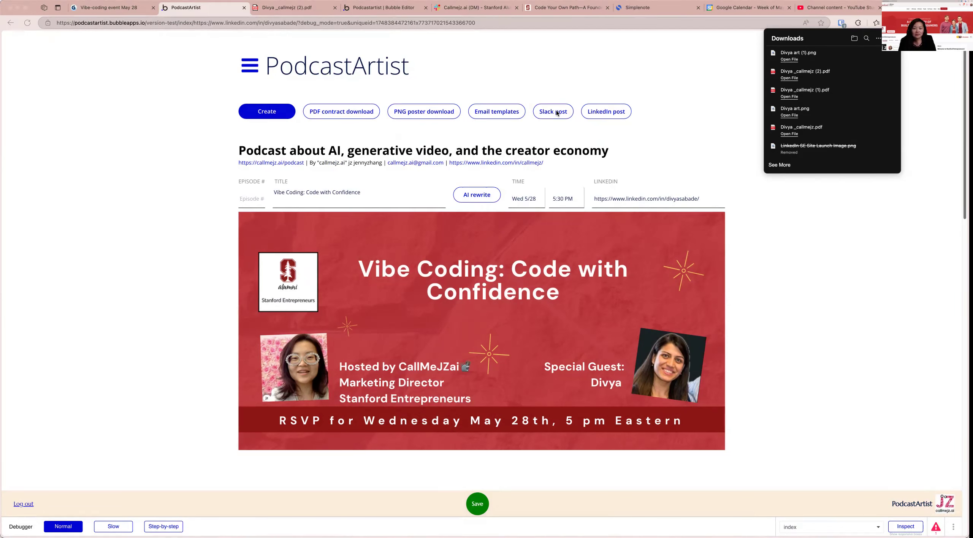
- Switch to Slack and look at the Stanford Alumni in Tech workspace details
left_click(480, 8)
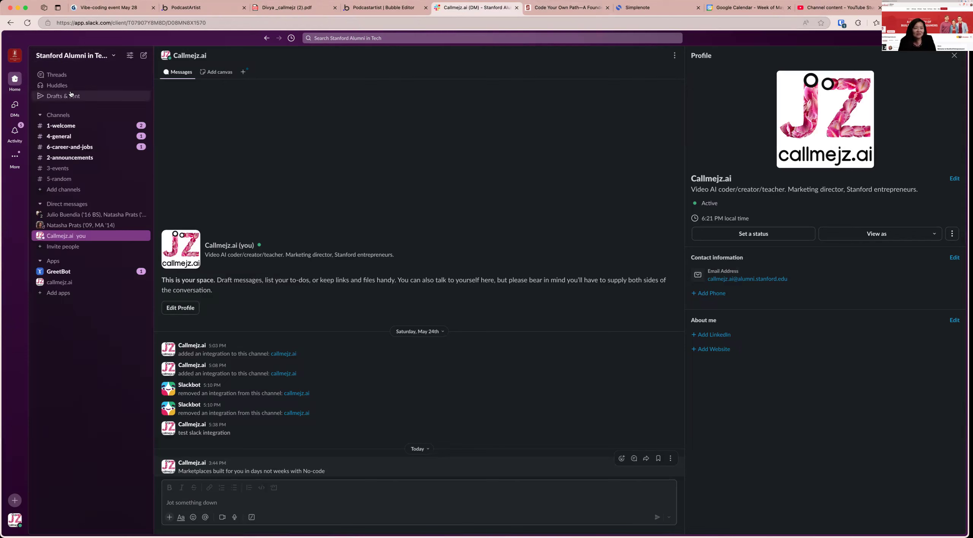
left_click(73, 55)
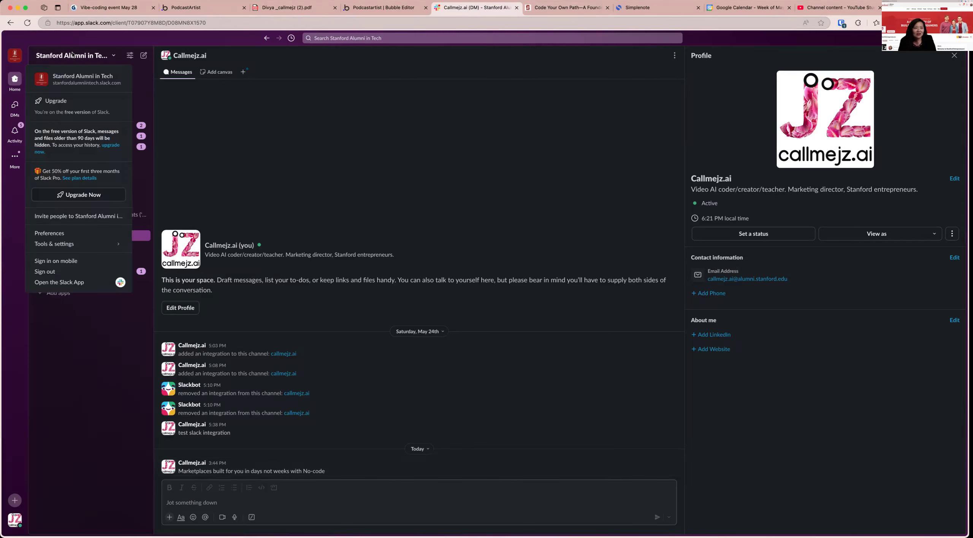
left_click(91, 38)
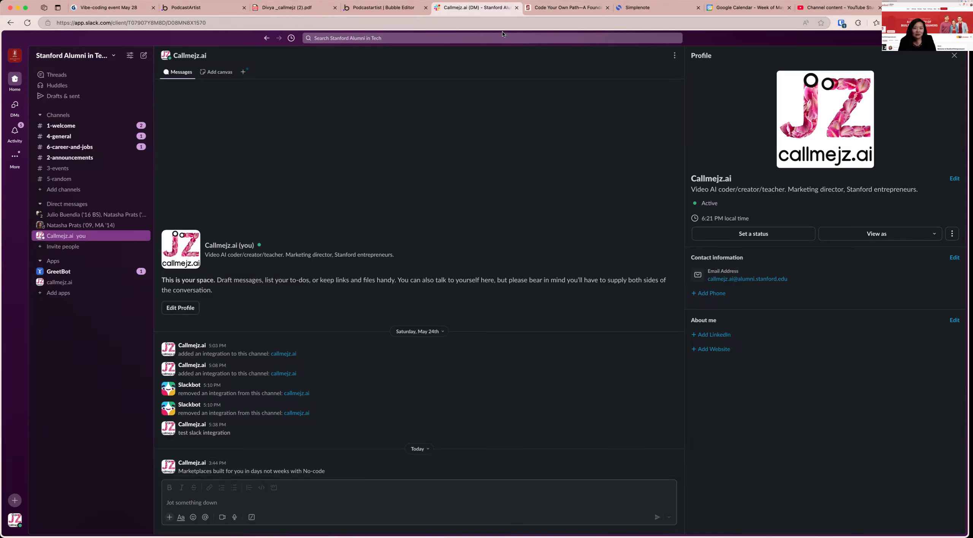
left_click(567, 7)
left_click(151, 23)
key("ctrl+c")
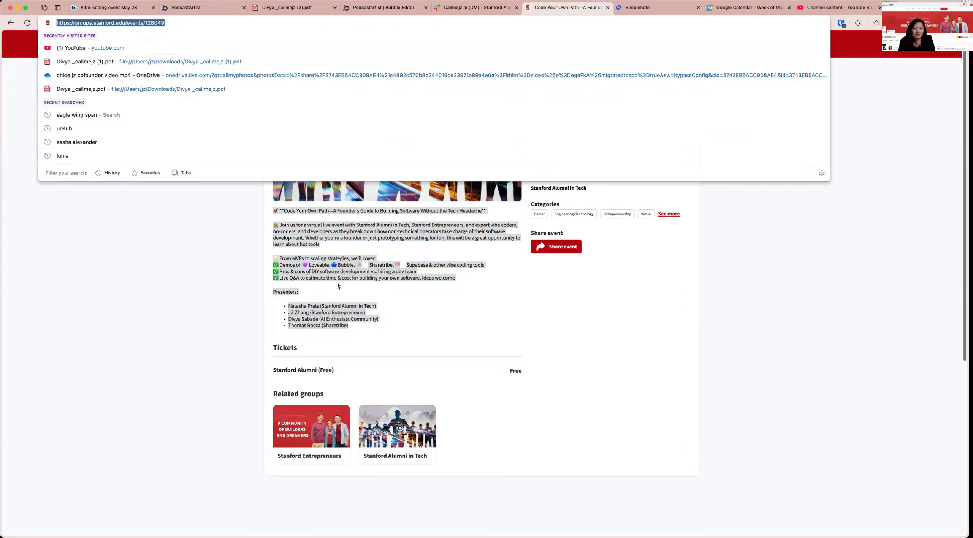
left_click(474, 8)
left_click(190, 7)
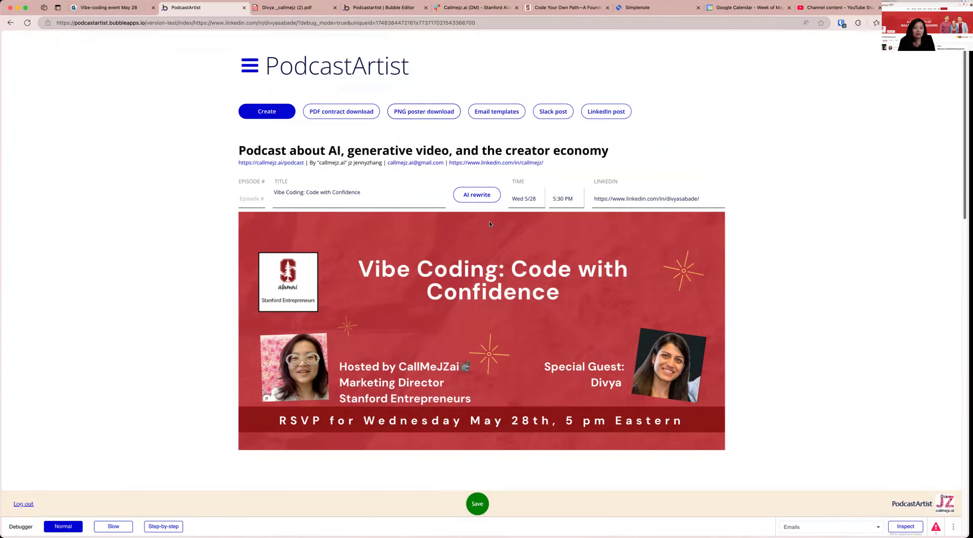
scroll(304, 261, "down", 10)
left_click(260, 276)
key("ctrl+v")
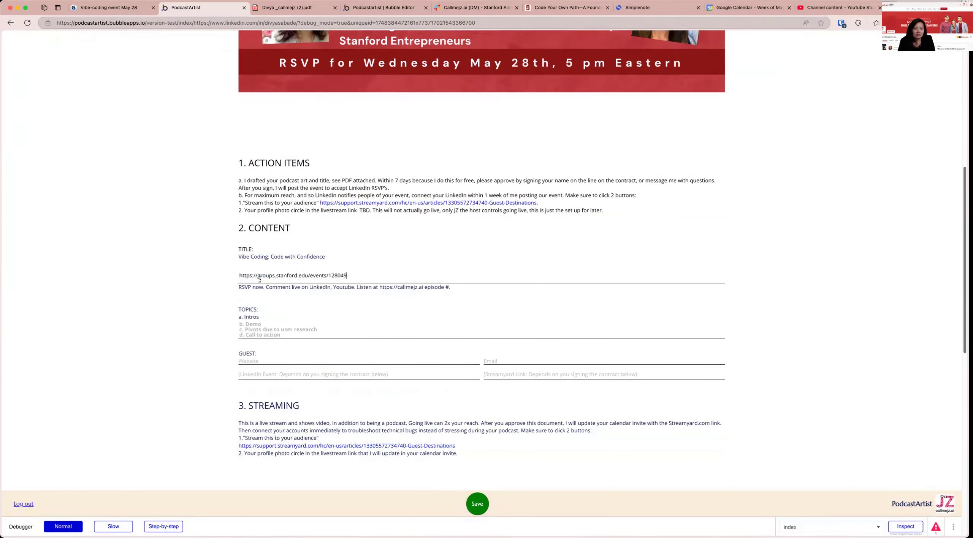
left_click(202, 284)
scroll(355, 277, "up", 10)
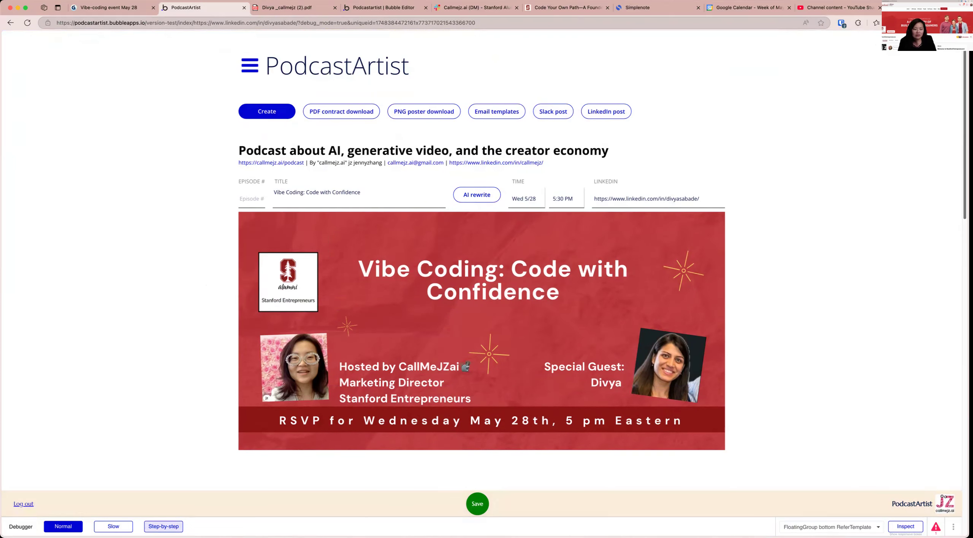
- Start the Slack post in step-by-step debugging mode and run its Slack signup/login action
left_click(164, 526)
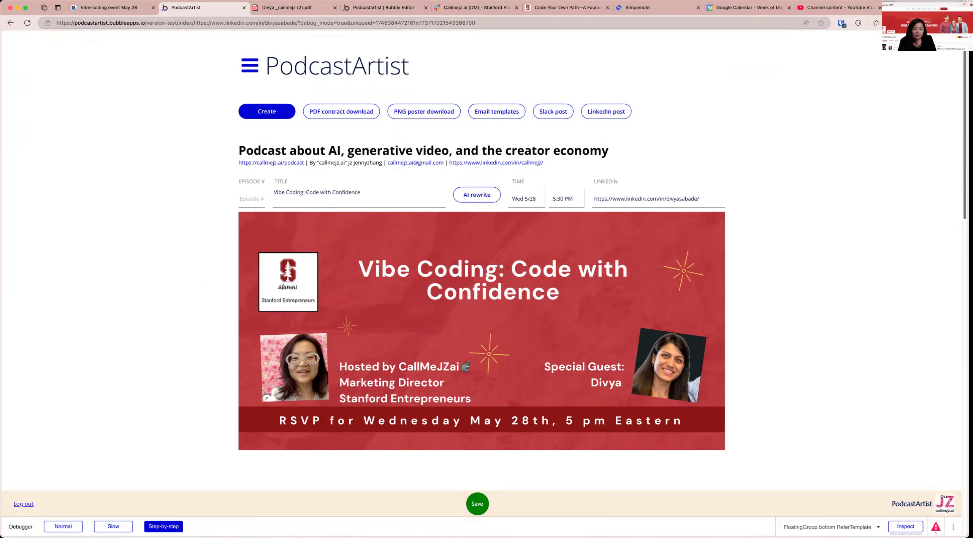
left_click(546, 115)
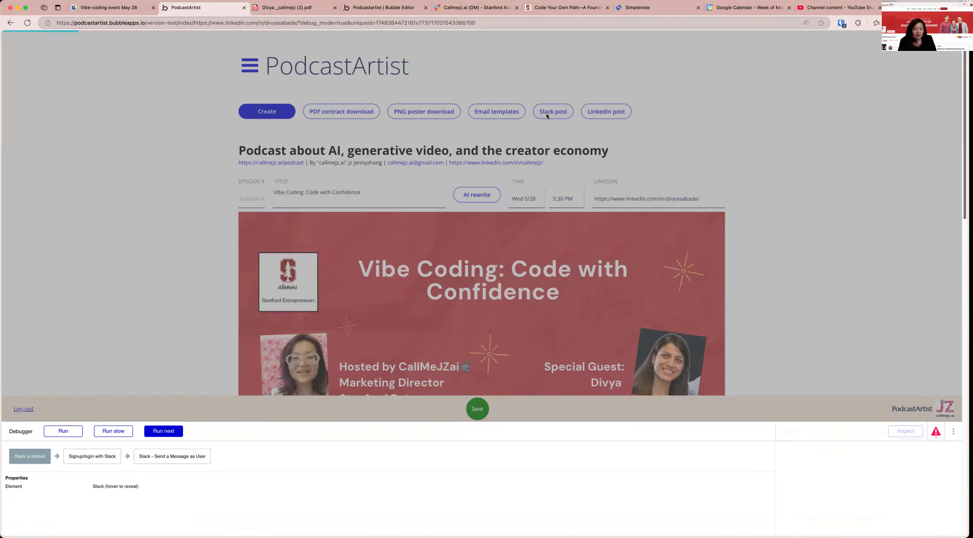
left_click(166, 436)
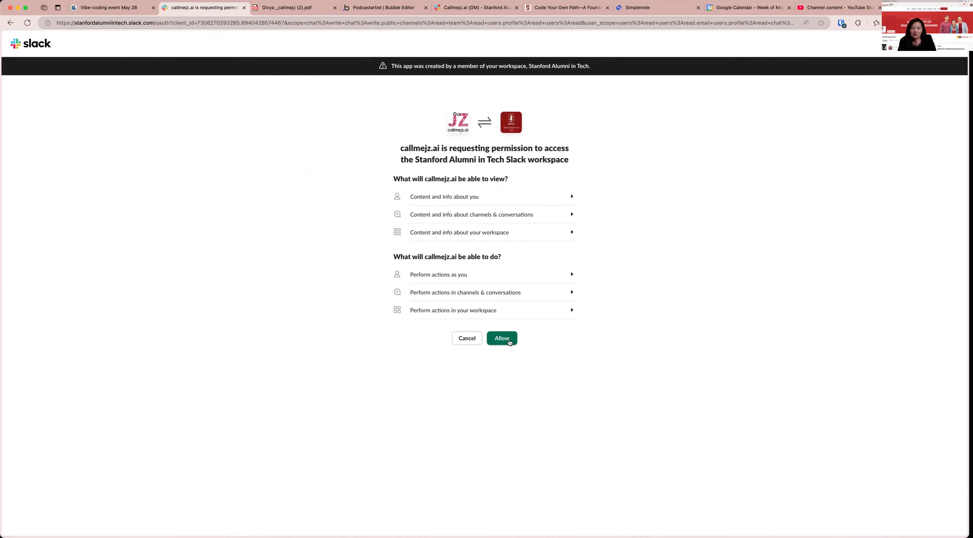
- Allow callmejz.ai access to the Slack workspace, run the send-message action and check the post in Slack
left_click(502, 339)
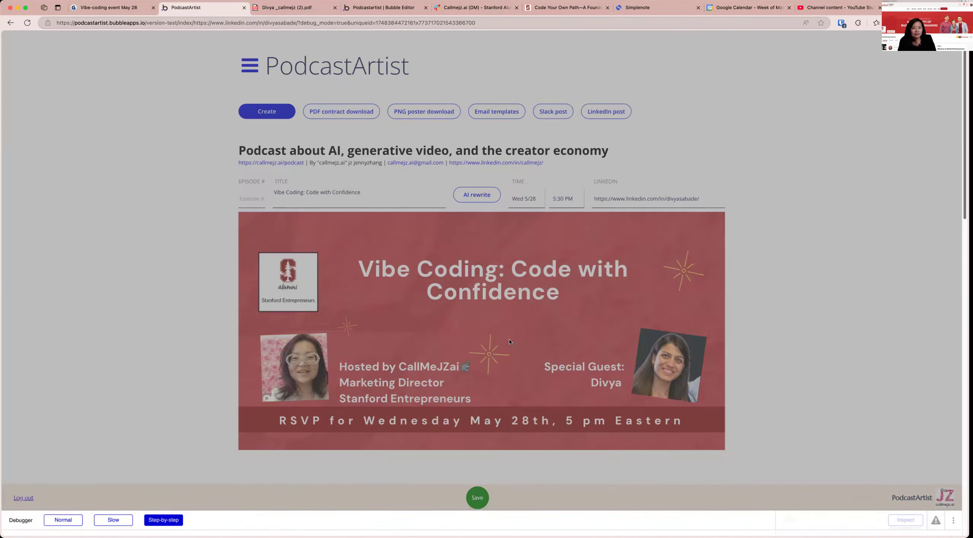
left_click(63, 431)
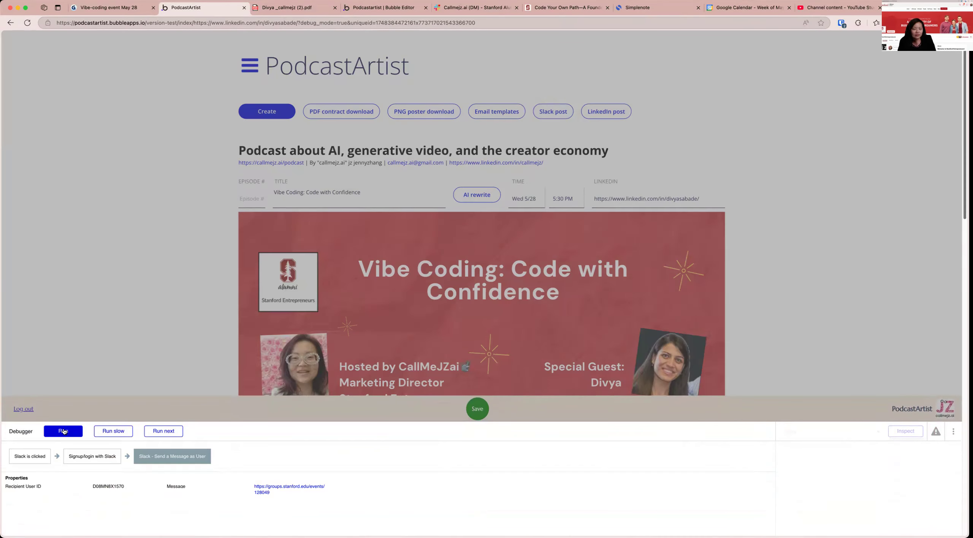
left_click(475, 8)
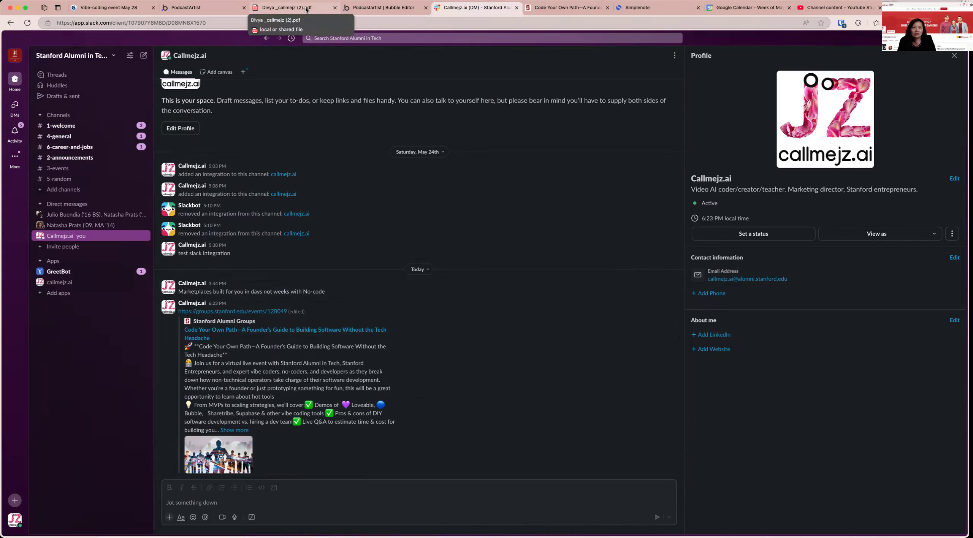
- Switch to the Bubble editor and examine the modified notes data and the API Connector's AI titles call
left_click(207, 9)
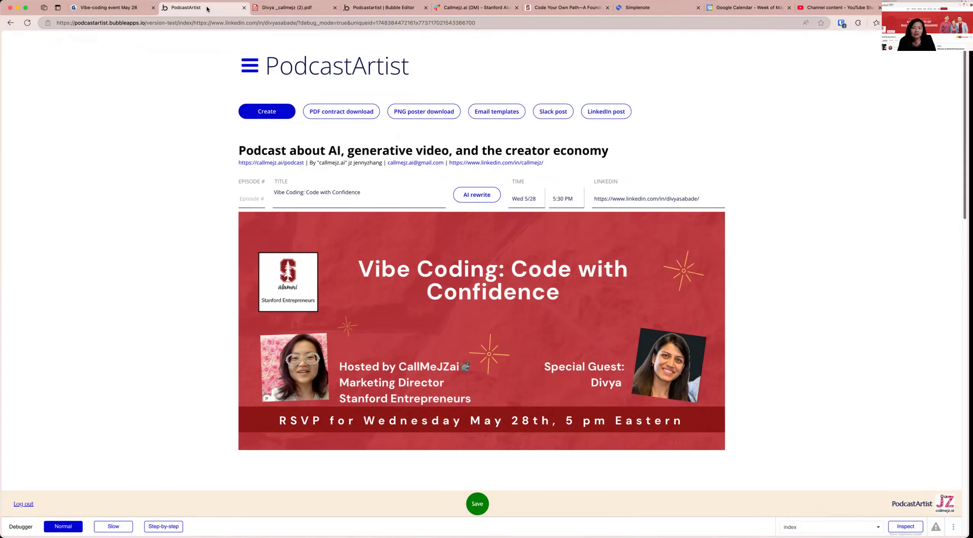
left_click(384, 7)
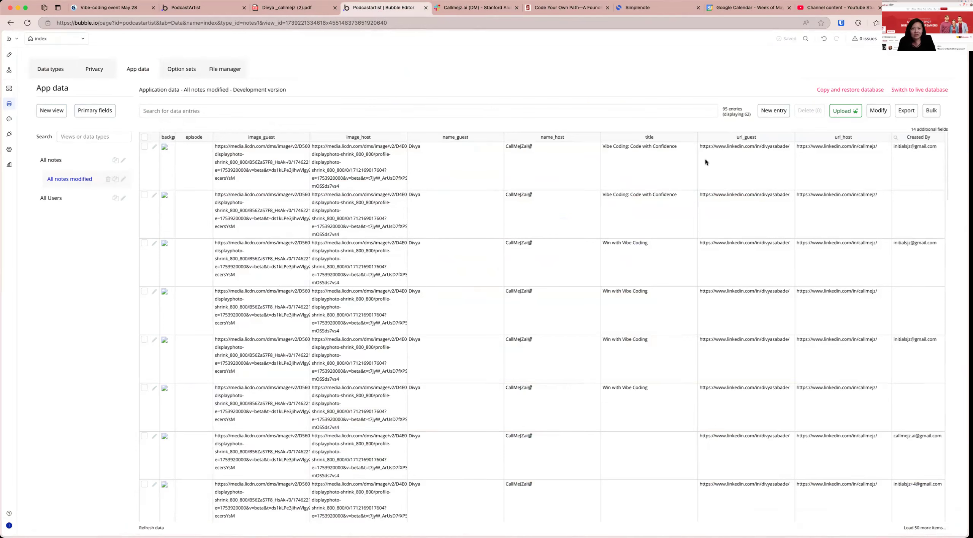
left_click(12, 131)
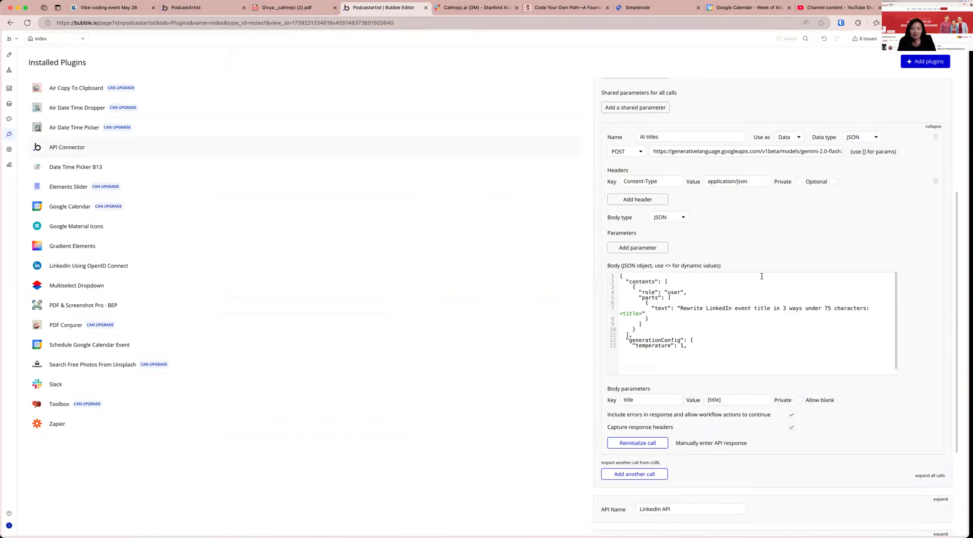
left_click(654, 153)
mouse_move(699, 335)
mouse_move(678, 151)
- Switch to the Vibe-coding event May 28 presentation in Gamma and read the "No code, bubble.io" slide containing the event poster
left_click(94, 11)
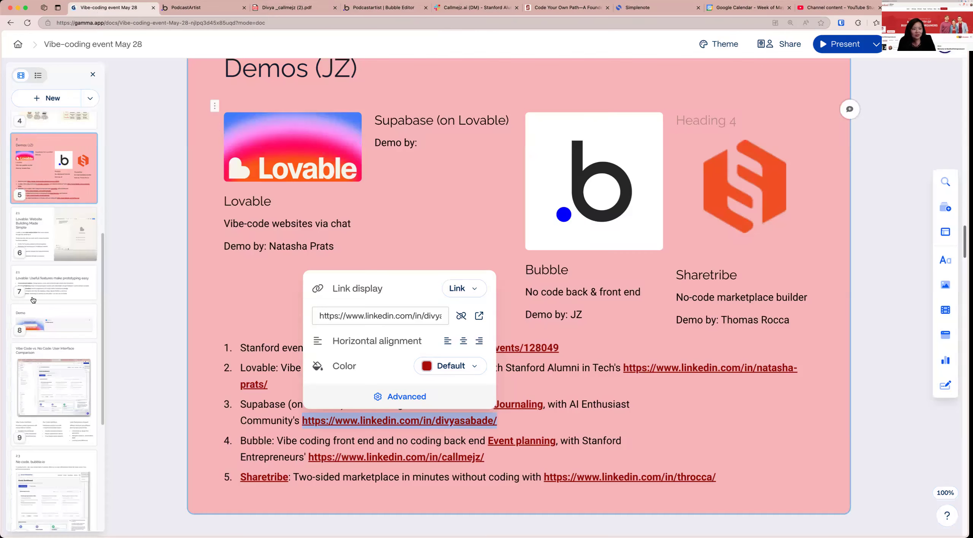
scroll(62, 379, "down", 4)
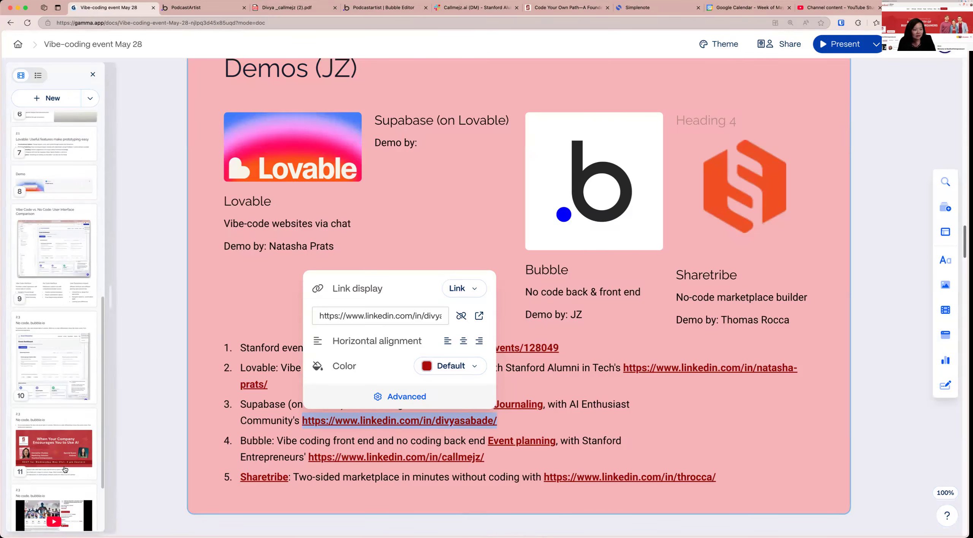
left_click(70, 451)
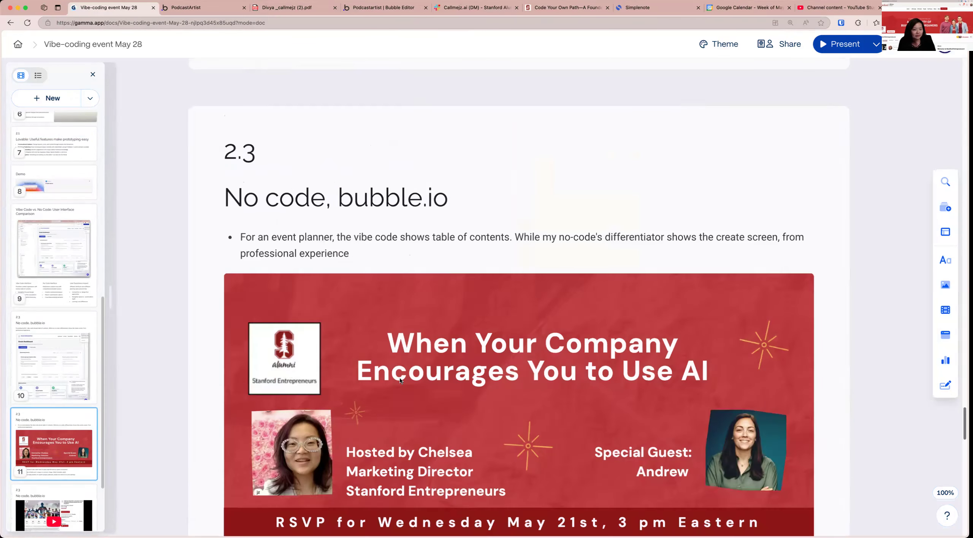
scroll(400, 380, "down", 7)
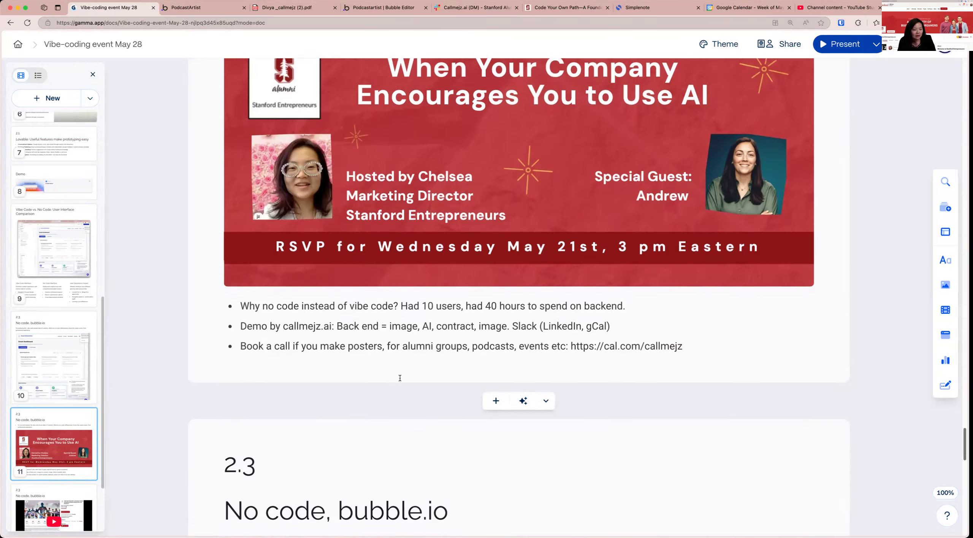
scroll(400, 378, "down", 2)
scroll(400, 378, "up", 2)
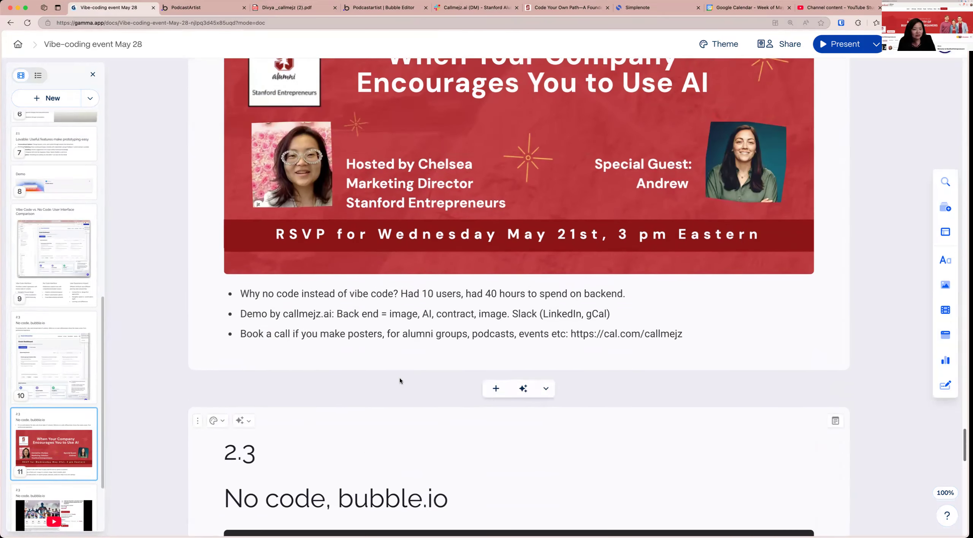